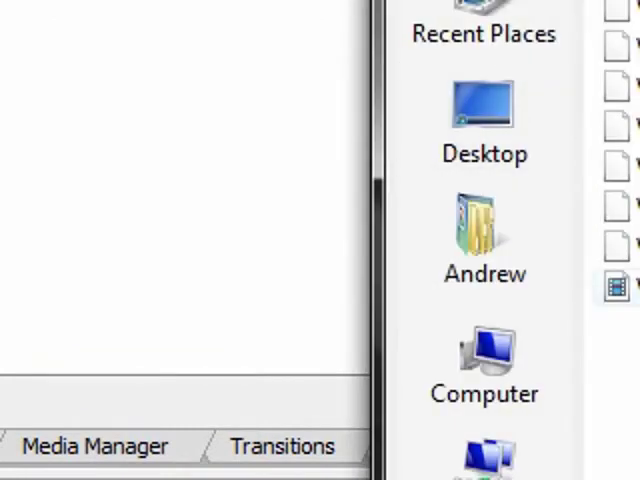
Step: Import the WMV gameplay clip into the project media and bring up the Video FX list
key("Return")
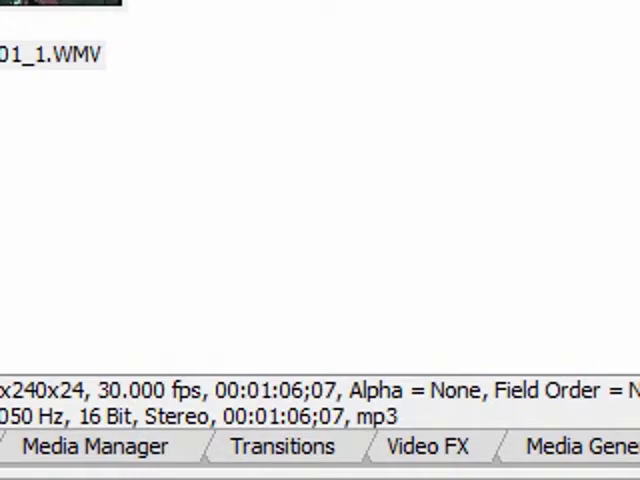
left_click(427, 446)
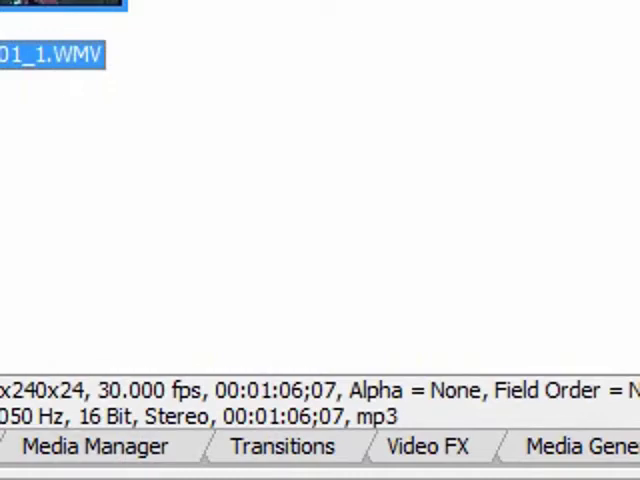
Step: Launch Import Media and navigate via Computer and the user folder into the backdrop image's folder
key("alt+f")
key("o")
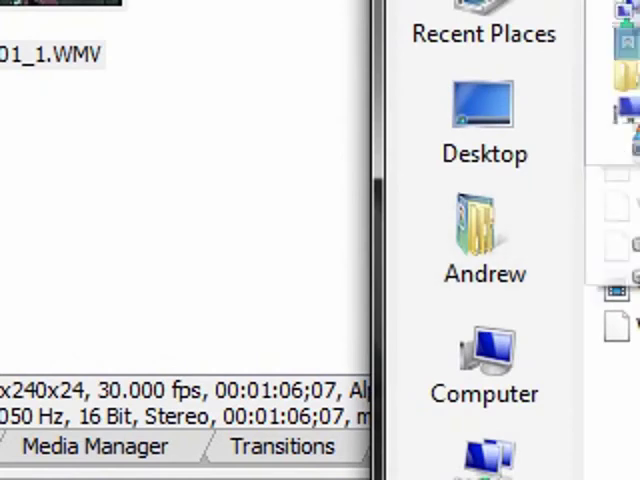
left_click(484, 360)
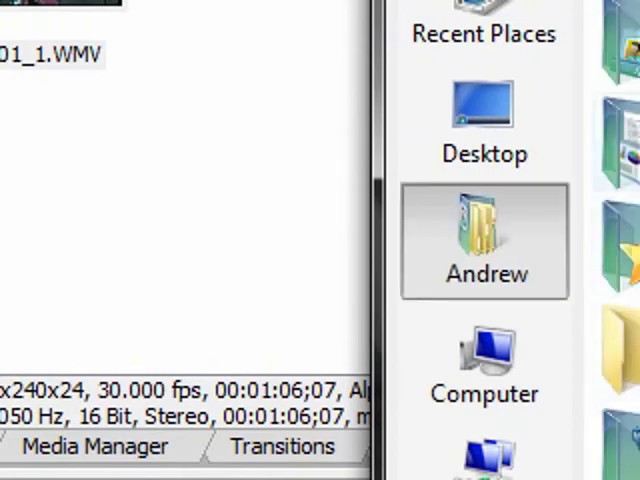
left_click(484, 240)
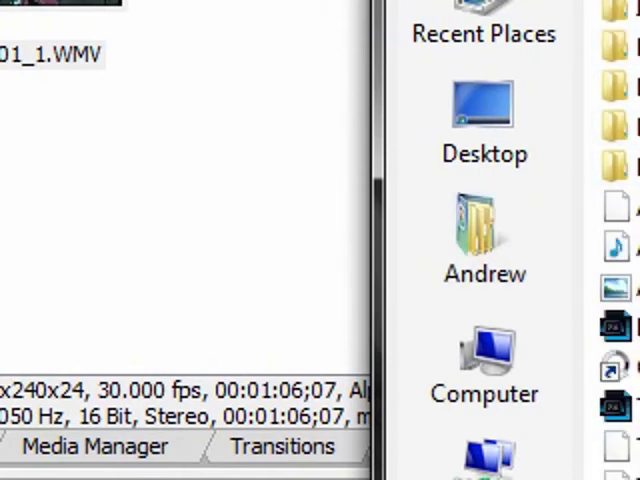
double_click(615, 110)
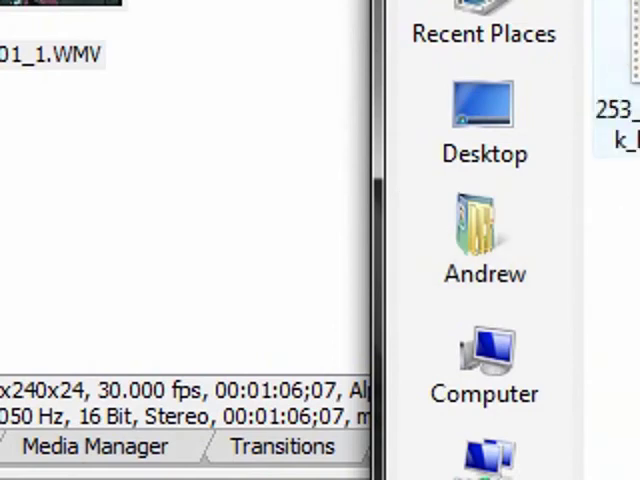